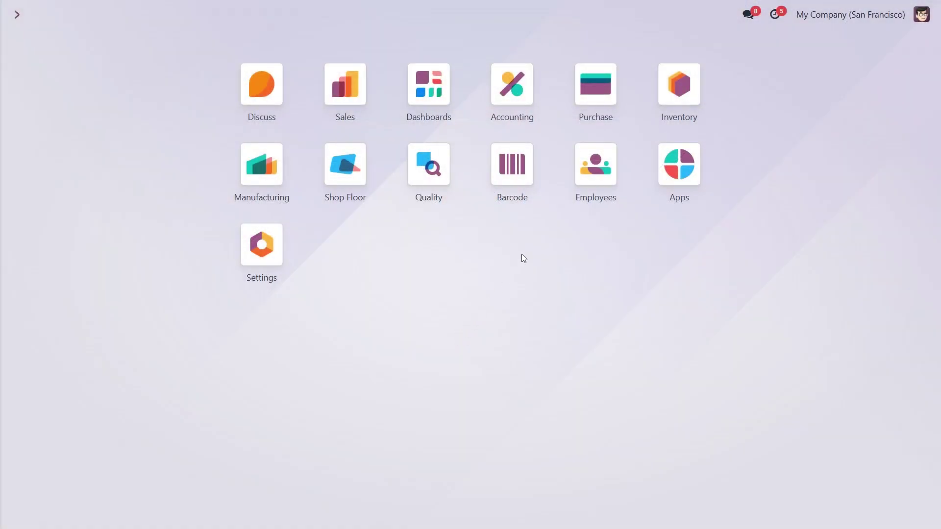
# Step: Confirm Multi-Step Routes is enabled in Inventory settings, then list the warehouses
pyautogui.click(678, 87)
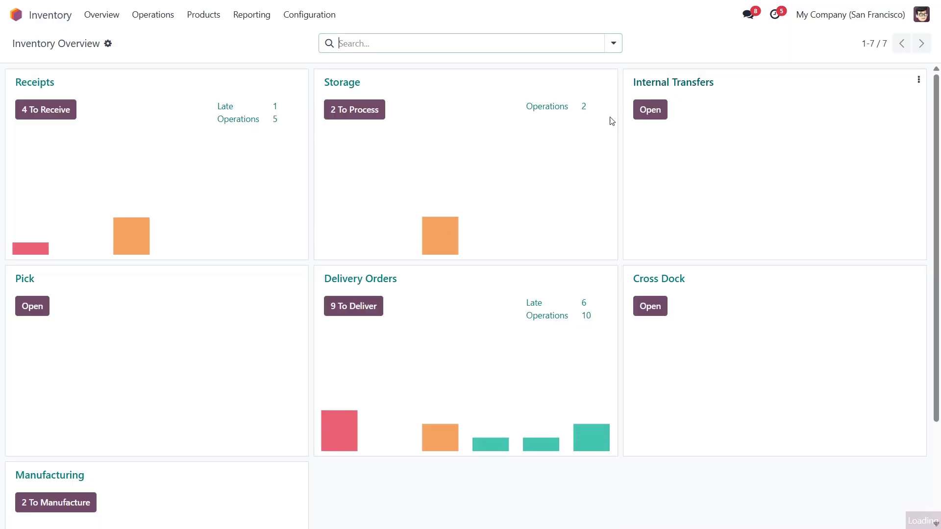
pyautogui.click(307, 18)
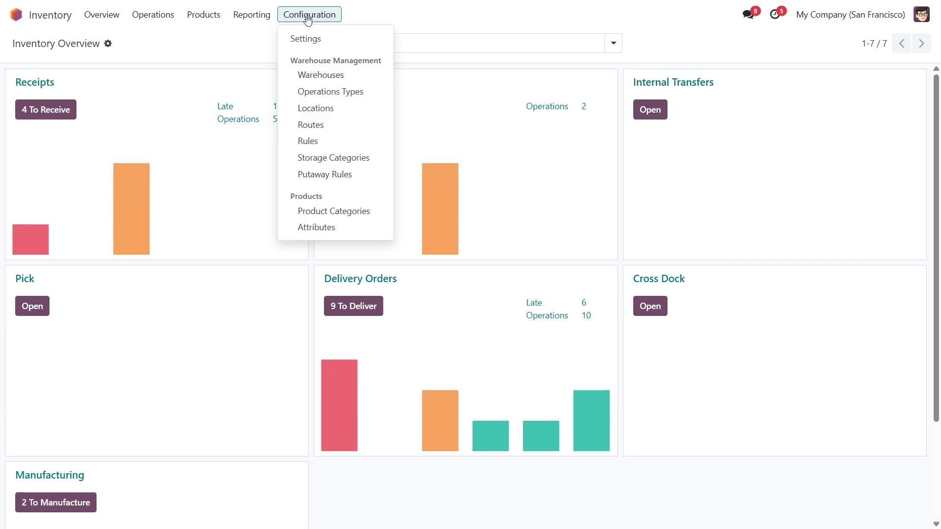
pyautogui.click(314, 39)
pyautogui.scroll(-10, 315, 220)
pyautogui.scroll(-15, 316, 223)
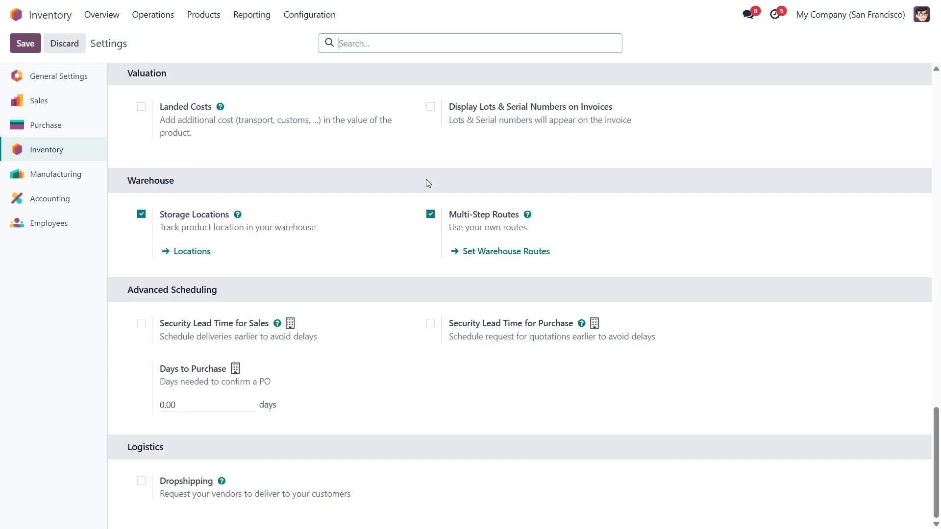
pyautogui.click(309, 14)
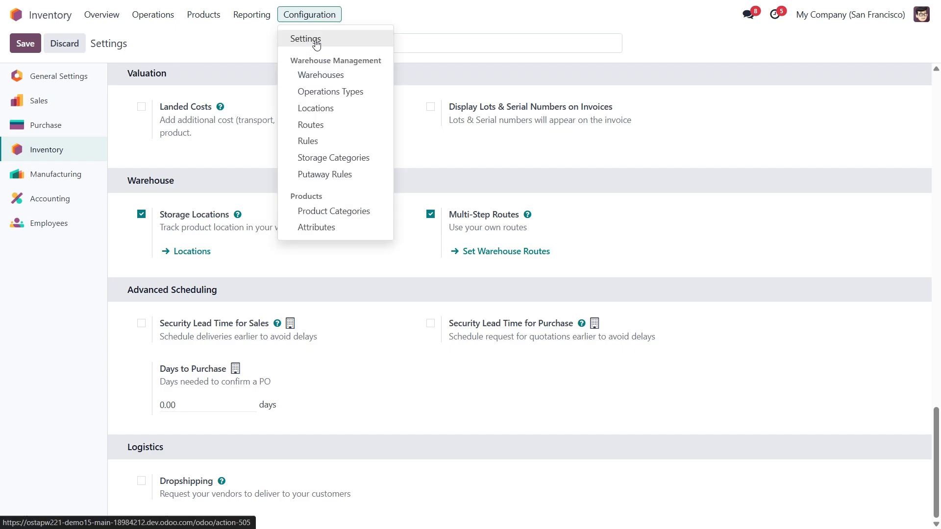
pyautogui.click(325, 79)
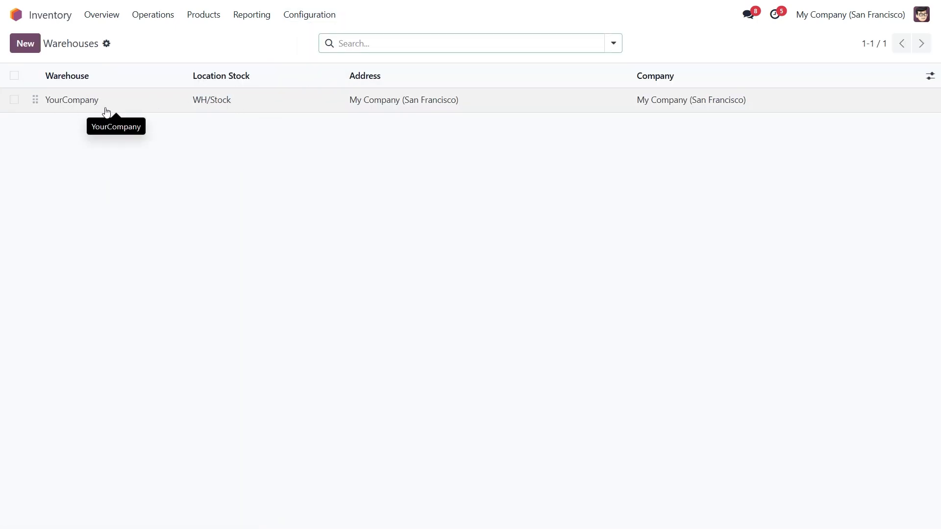
# Step: Open the YourCompany warehouse record from the Warehouses list
pyautogui.click(137, 100)
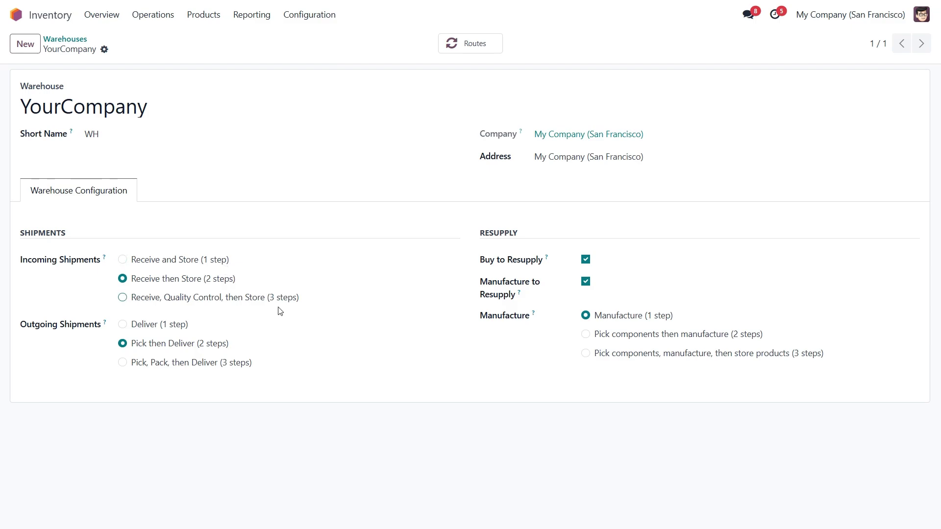
# Step: Switch YourCompany to 3-step receipts with quality control and 3-step pick, pack, deliver; save
pyautogui.click(123, 297)
pyautogui.click(122, 362)
pyautogui.click(125, 49)
# Step: Open the 'YourCompany: Deliver in 3 steps (pick + pack + ship)' route from the warehouse's routes
pyautogui.click(466, 47)
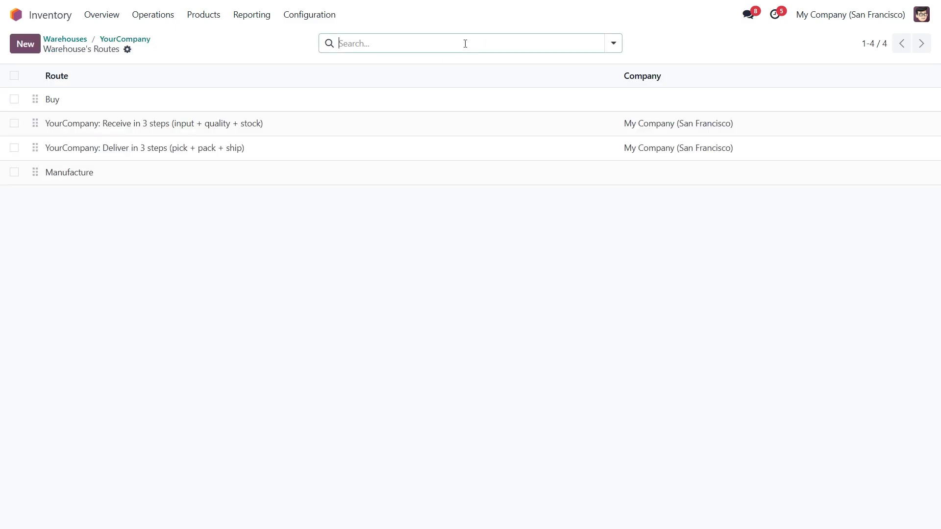
pyautogui.click(242, 148)
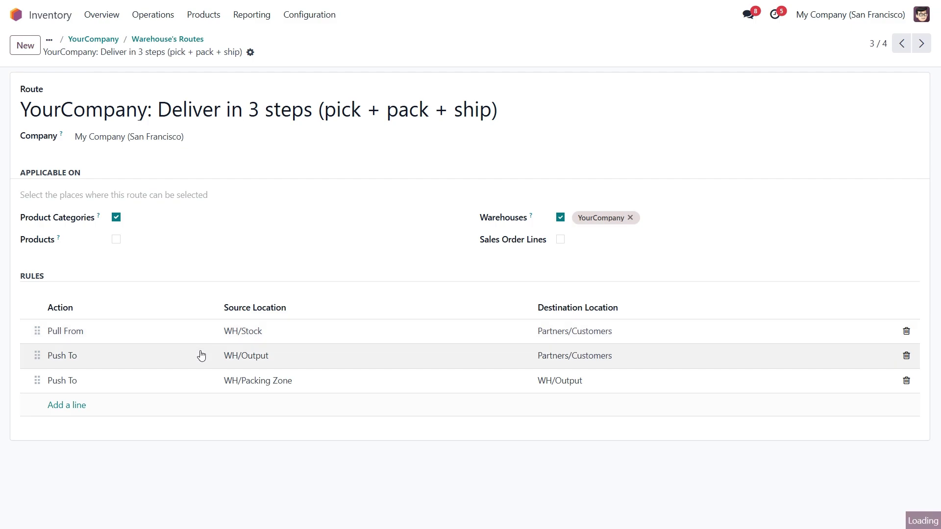
pyautogui.click(201, 355)
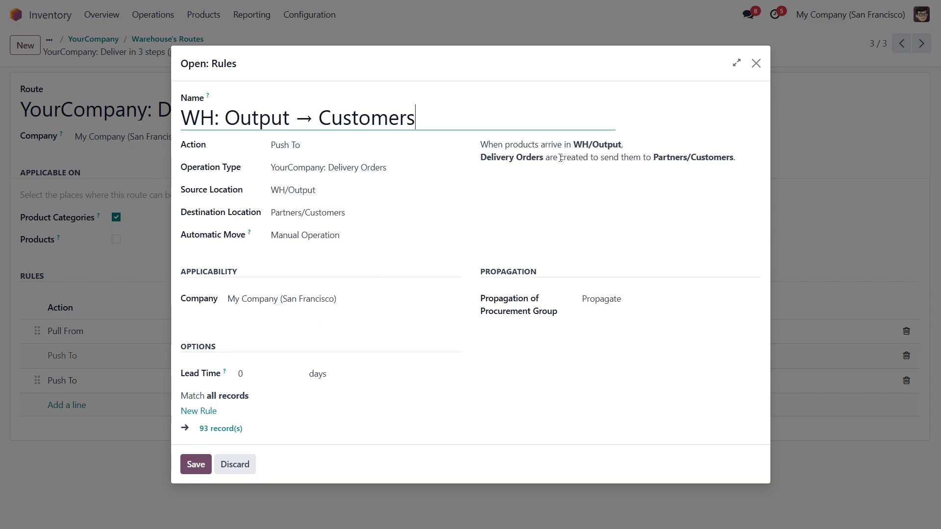
pyautogui.click(756, 63)
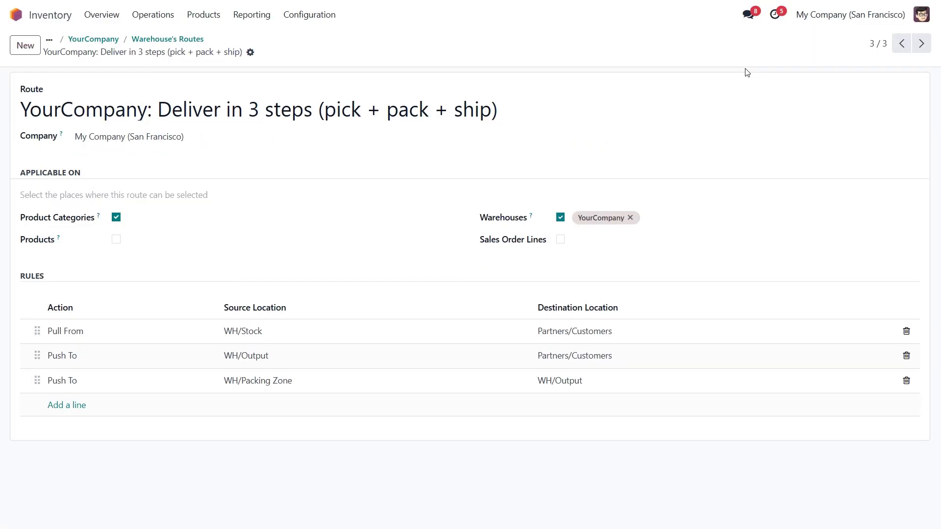
# Step: Open the route diagram for the Corner Desk Right Sit product
pyautogui.click(204, 15)
pyautogui.click(216, 39)
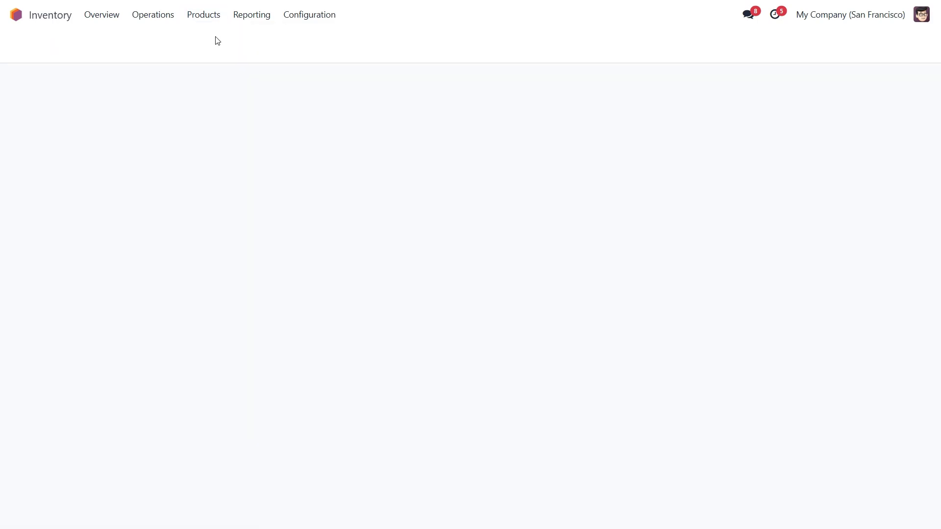
pyautogui.click(126, 235)
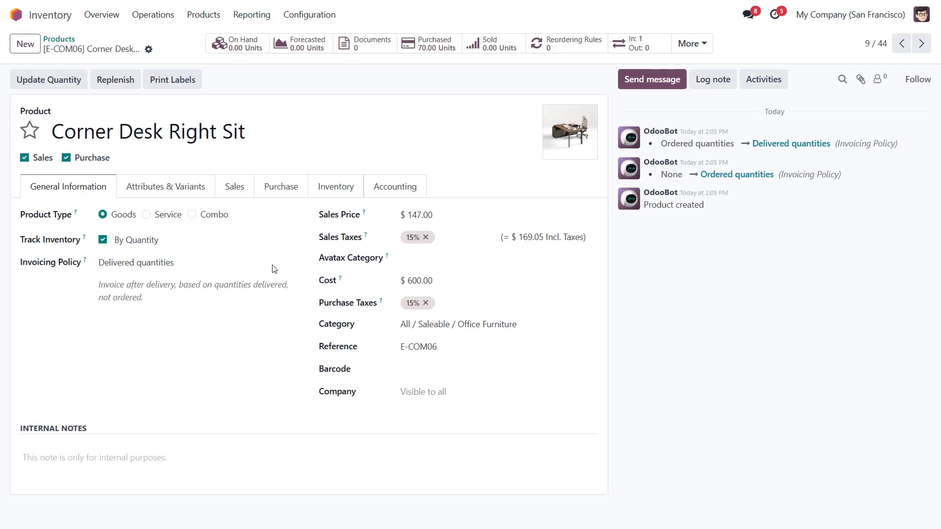
pyautogui.click(340, 189)
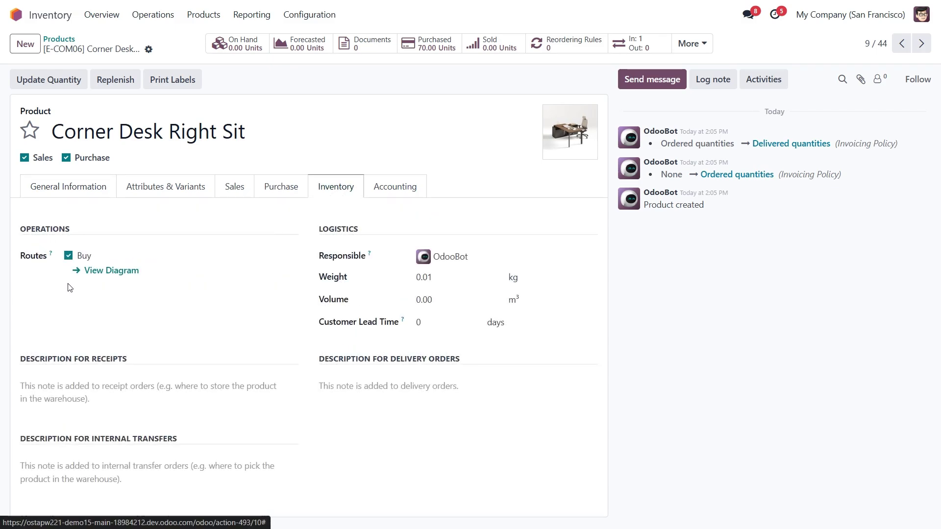
pyautogui.click(114, 275)
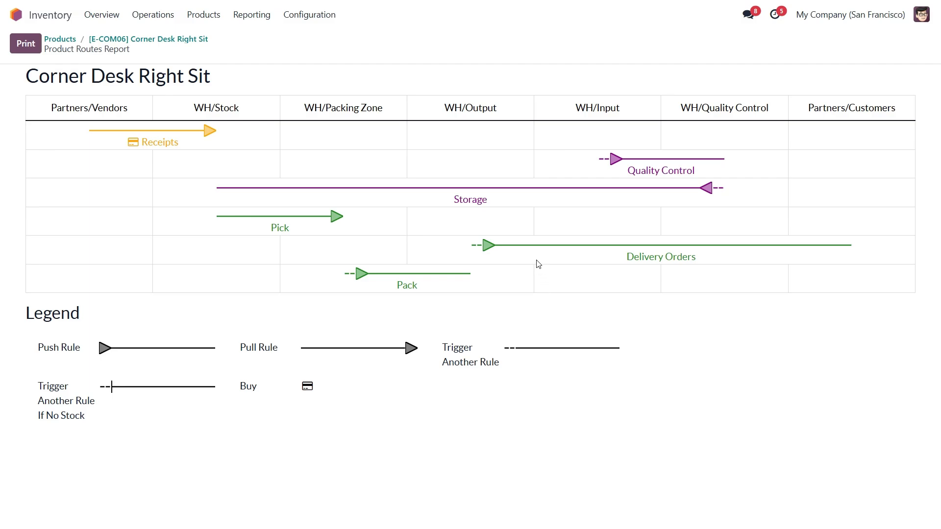
# Step: Open the 'WH: Quality Control → Stock' storage rule from the diagram
pyautogui.click(493, 200)
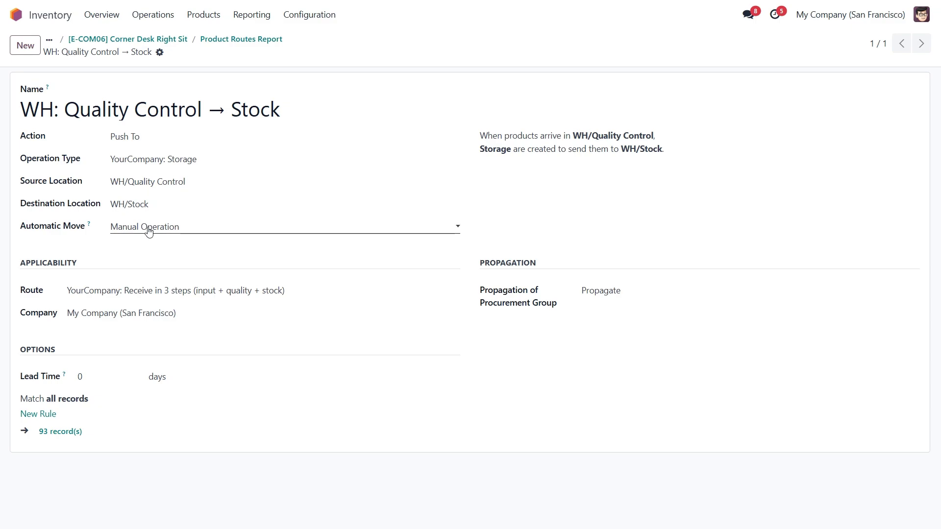
# Step: Start a new purchase quotation with Azure Interior as the vendor
pyautogui.click(16, 14)
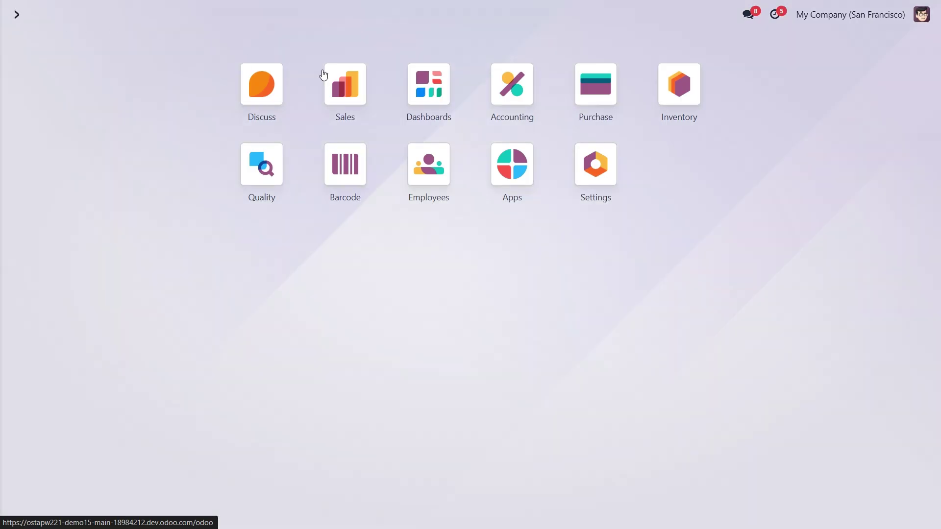
pyautogui.click(596, 86)
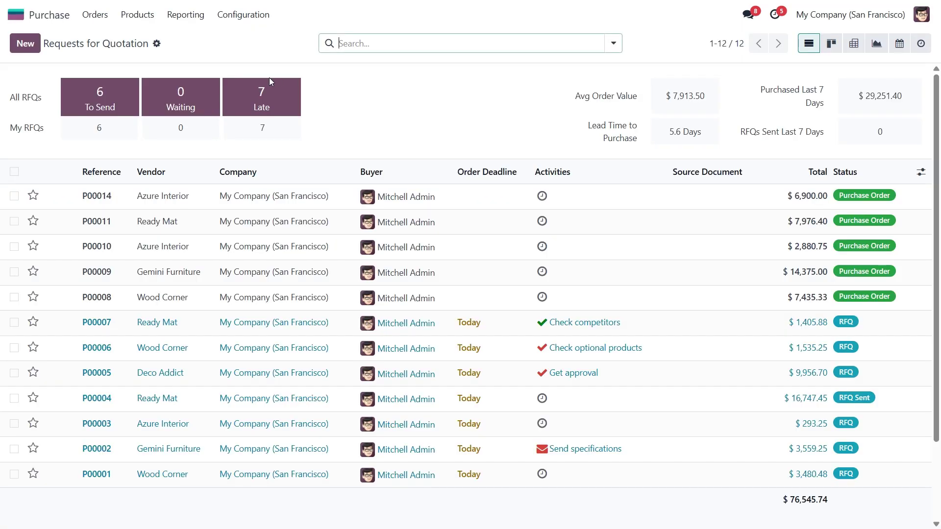
pyautogui.click(26, 43)
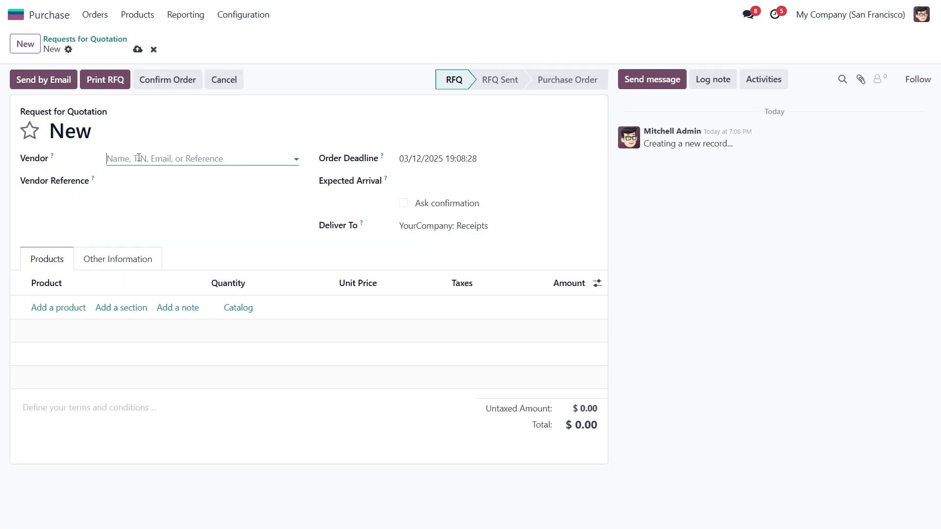
pyautogui.click(140, 159)
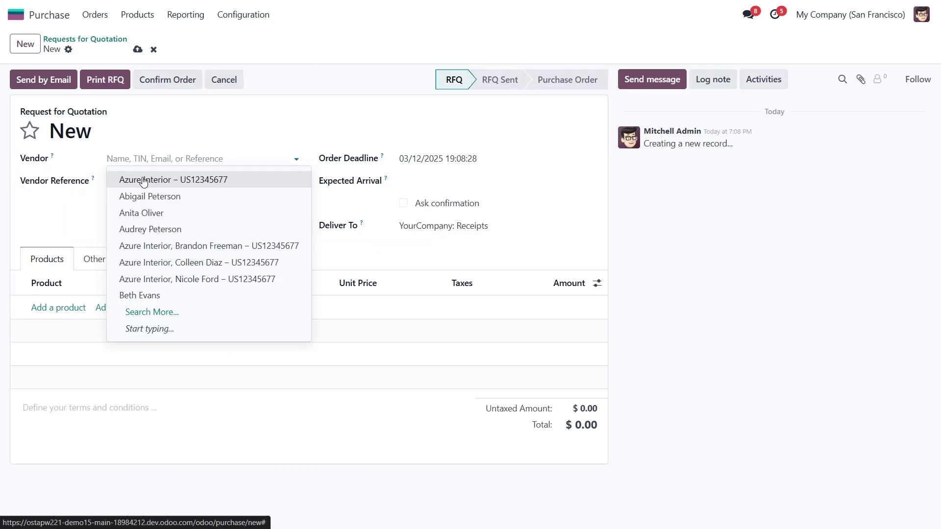
pyautogui.click(143, 180)
# Step: Add 10 Corner Desk Right Sit to the quotation, save, and confirm it as P00015
pyautogui.click(57, 324)
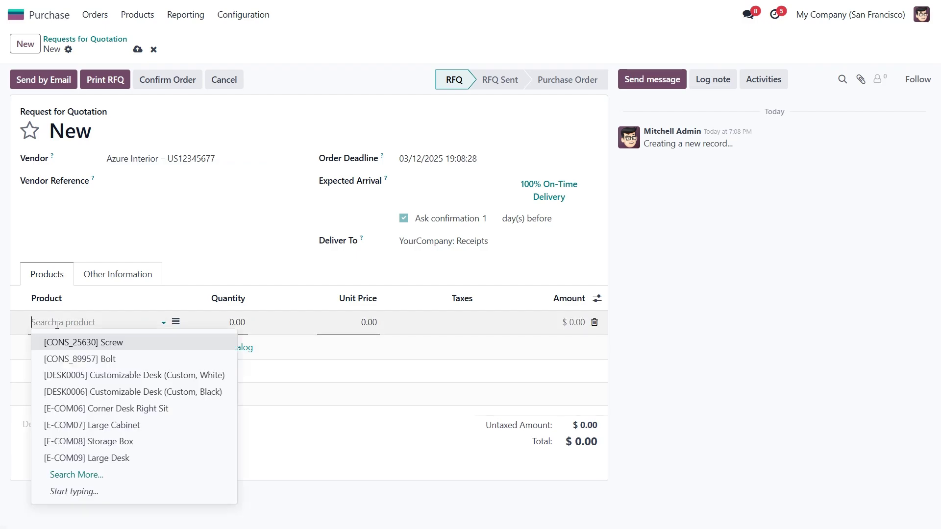
pyautogui.click(108, 409)
pyautogui.click(229, 322)
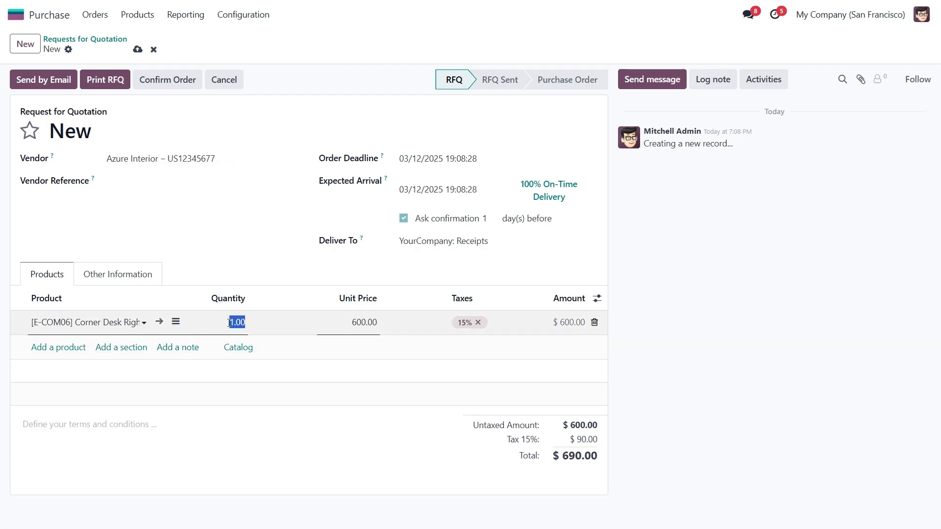
pyautogui.write('10')
pyautogui.click(237, 269)
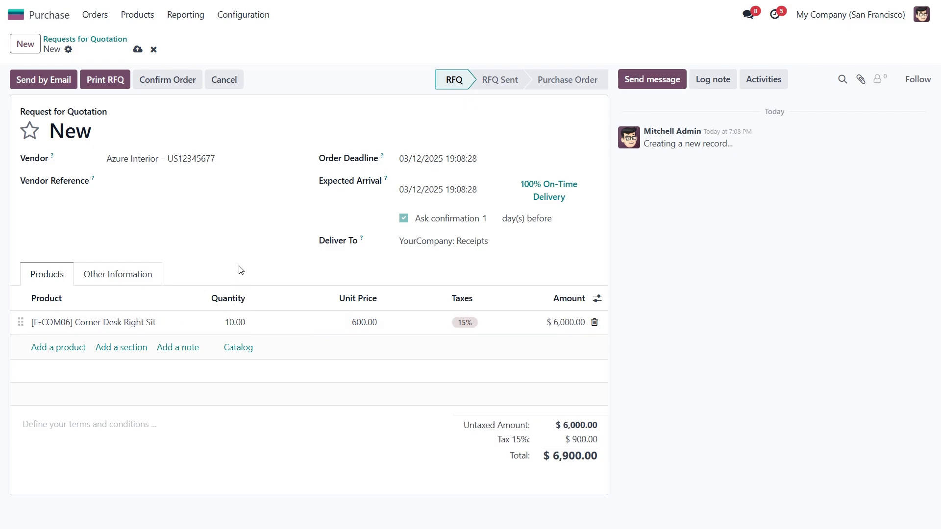
pyautogui.click(135, 49)
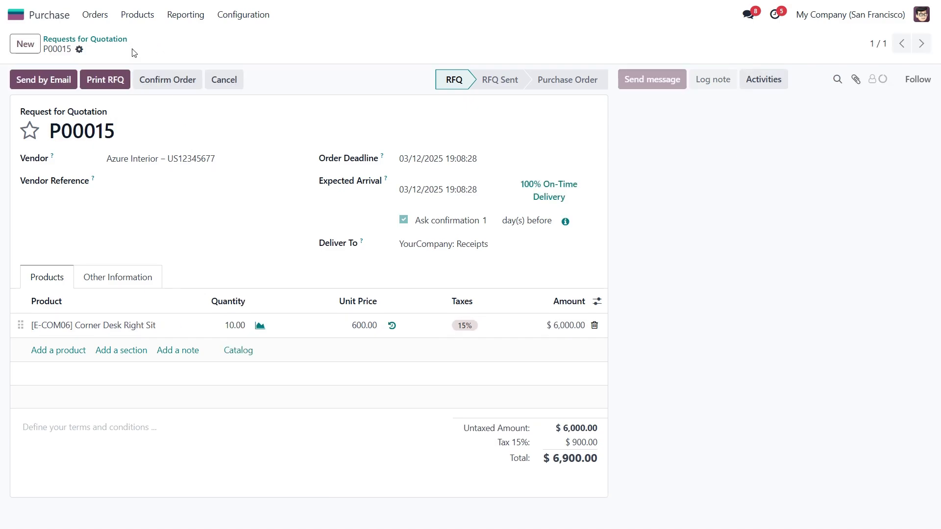
pyautogui.click(160, 82)
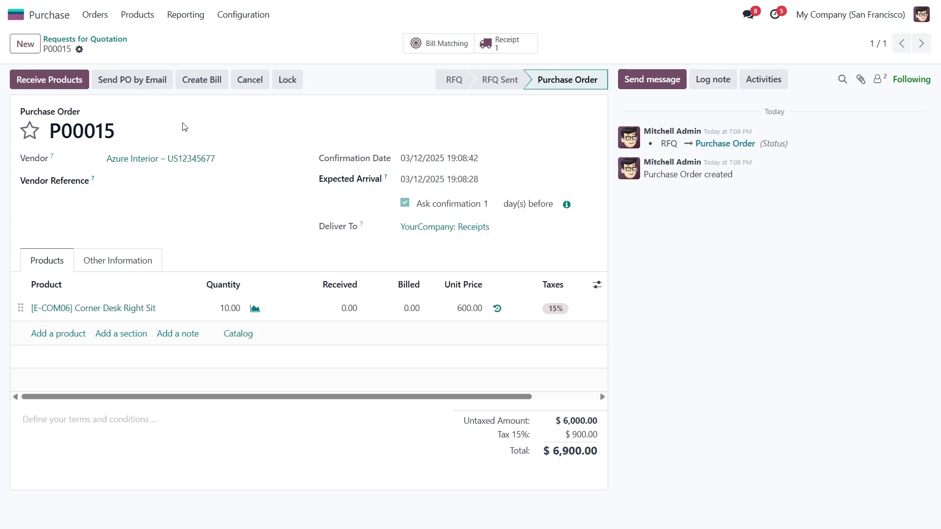
# Step: Validate receipt WH/IN/00010 into WH/Input and open quality-control transfer WH/QC/00002
pyautogui.click(505, 46)
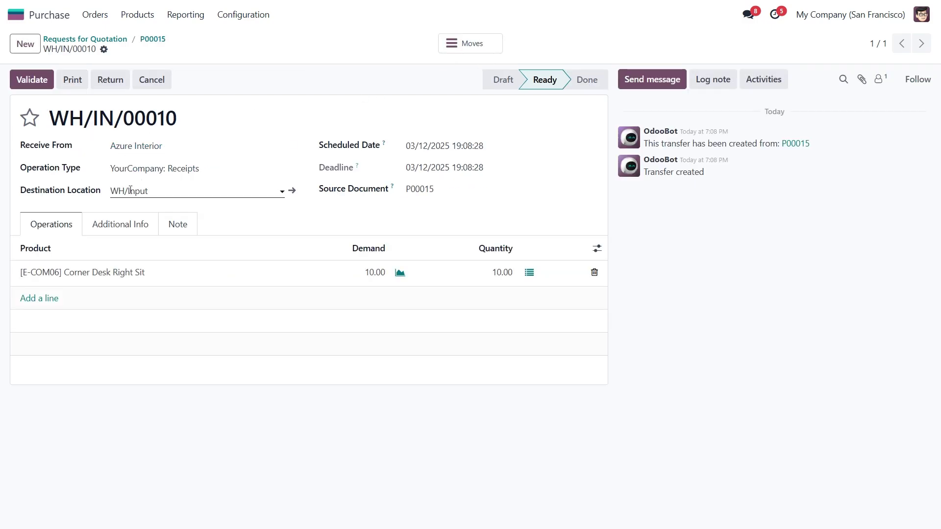
pyautogui.click(37, 82)
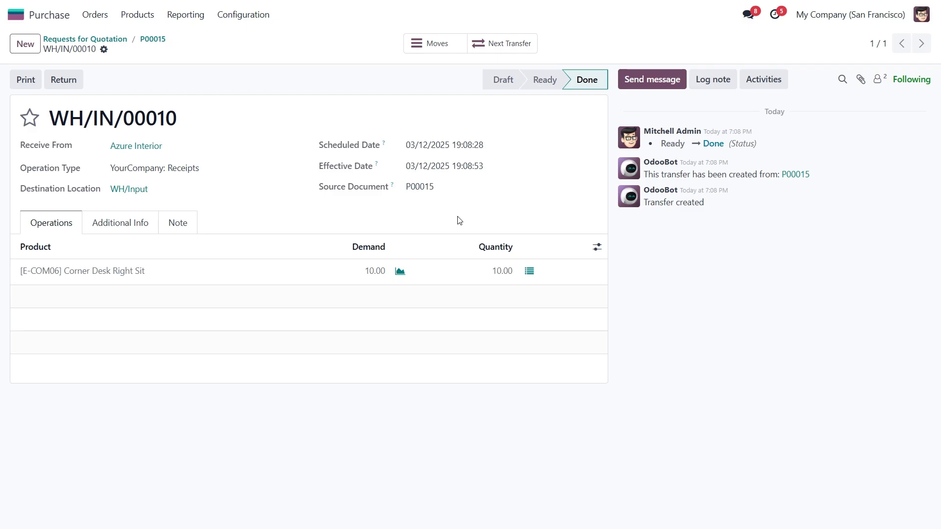
pyautogui.click(491, 46)
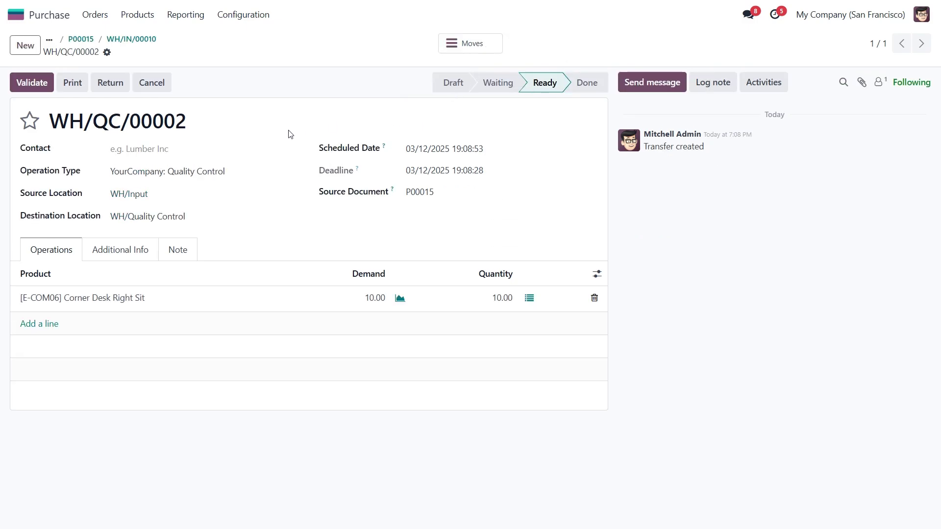
# Step: Find WH/QC/00002 among today's quality control transfers and validate it into WH/Quality Control
pyautogui.click(25, 13)
pyautogui.click(673, 87)
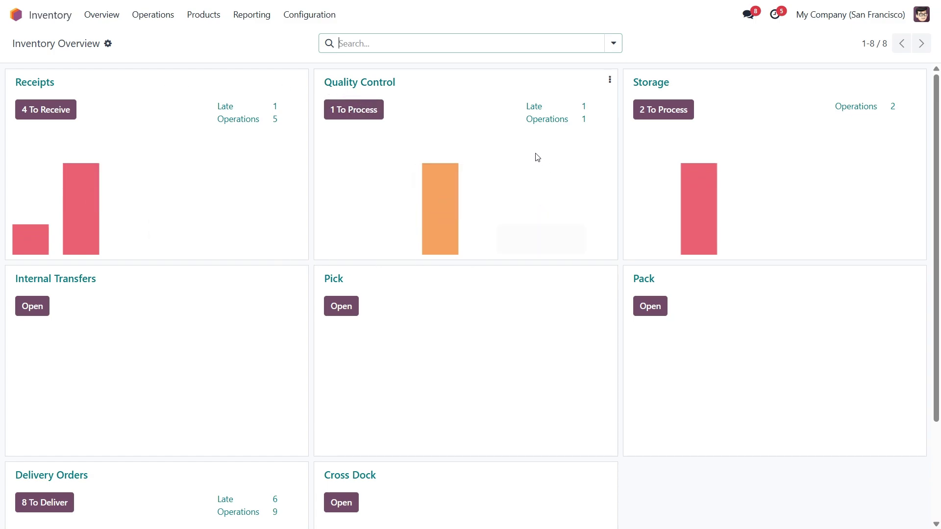
pyautogui.click(451, 209)
pyautogui.click(352, 98)
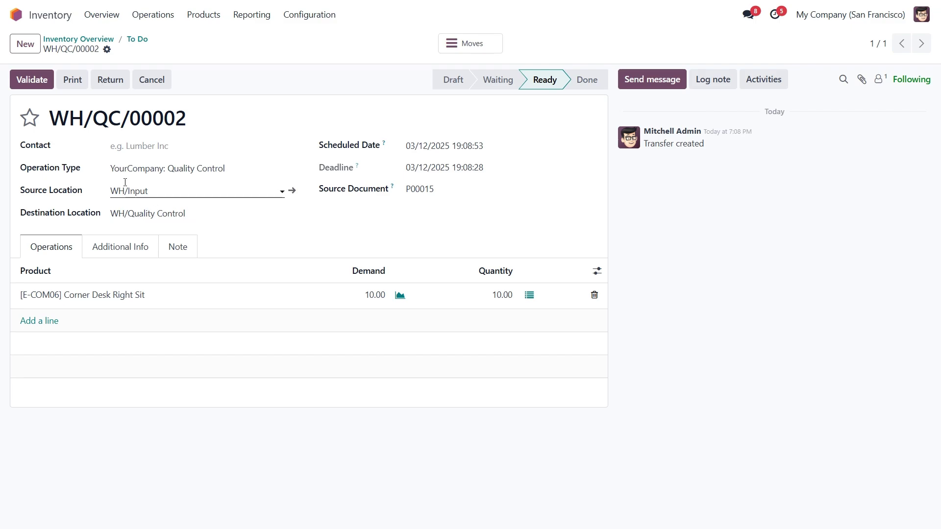
pyautogui.click(31, 80)
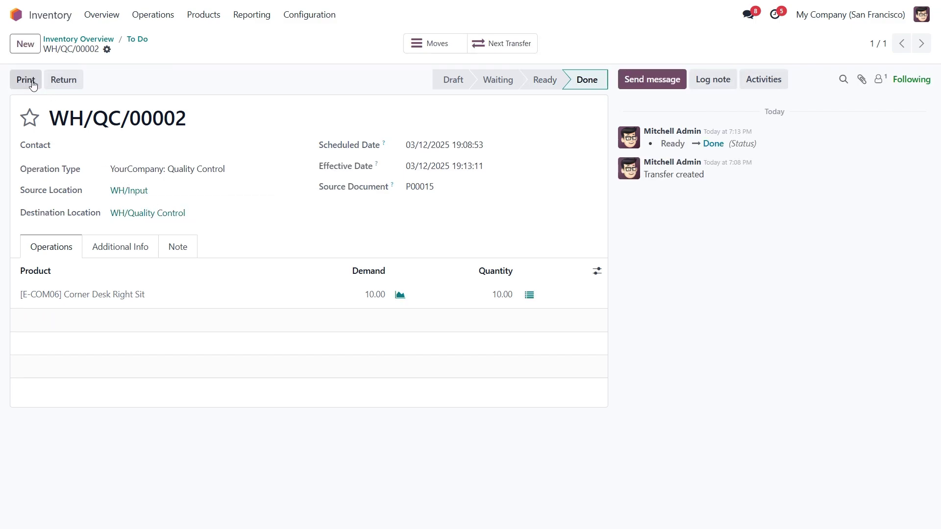
# Step: Validate follow-on storage transfer WH/STOR/00004, moving the 10 desks into WH/Stock
pyautogui.click(504, 45)
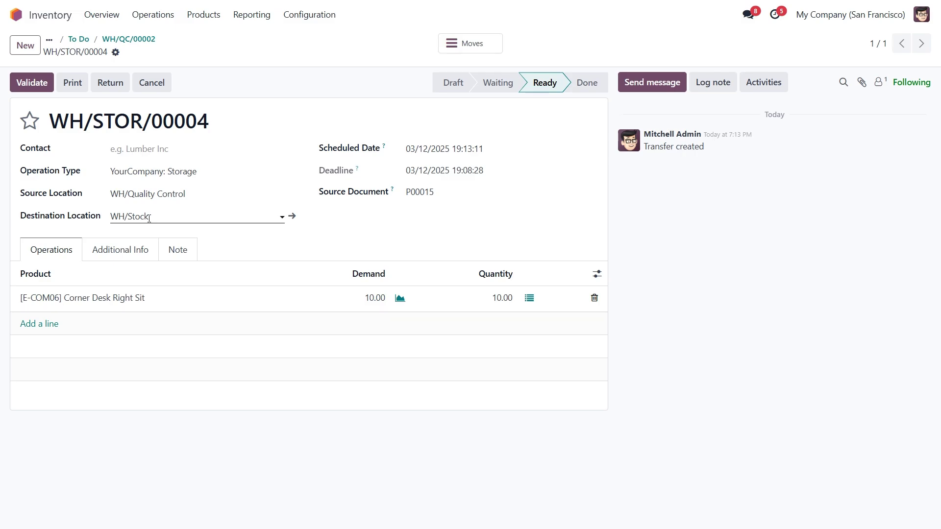
pyautogui.click(34, 83)
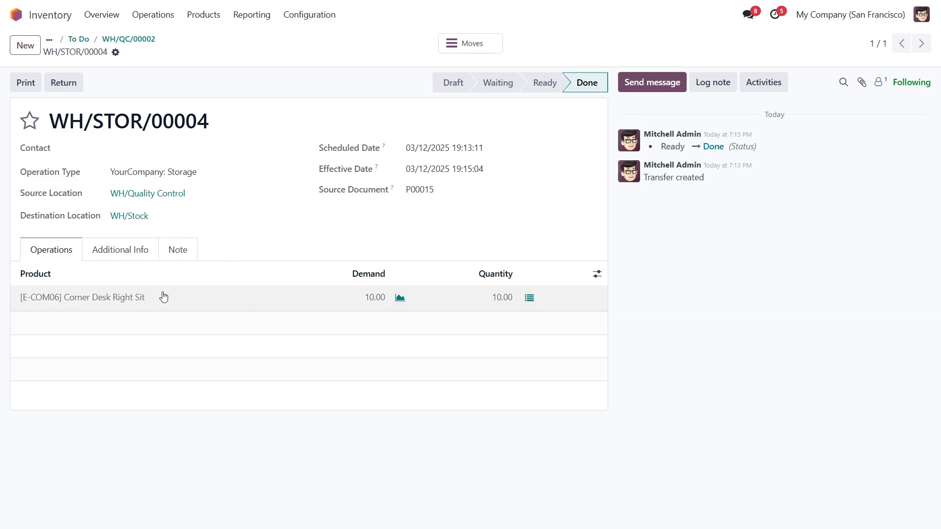
# Step: Open the Corner Desk Right Sit product form from its stock move, showing 10.00 units on hand
pyautogui.click(128, 297)
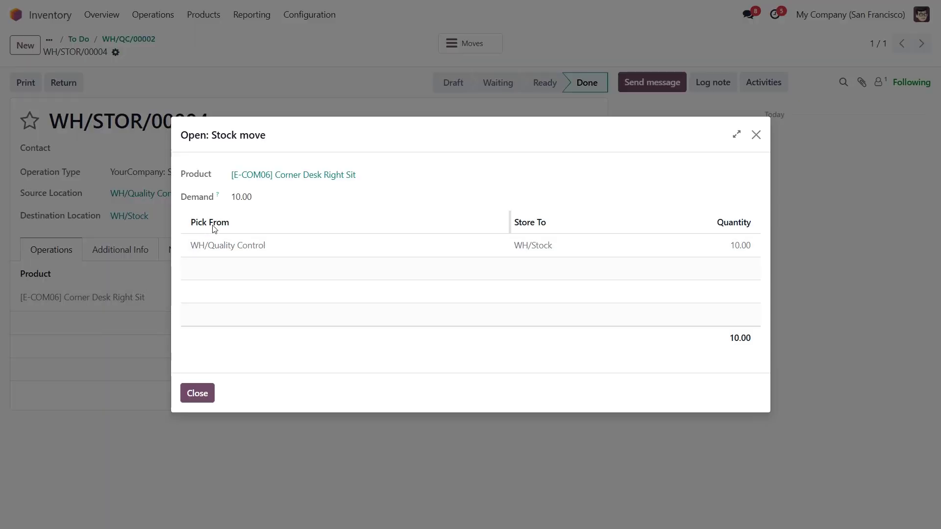
pyautogui.click(293, 181)
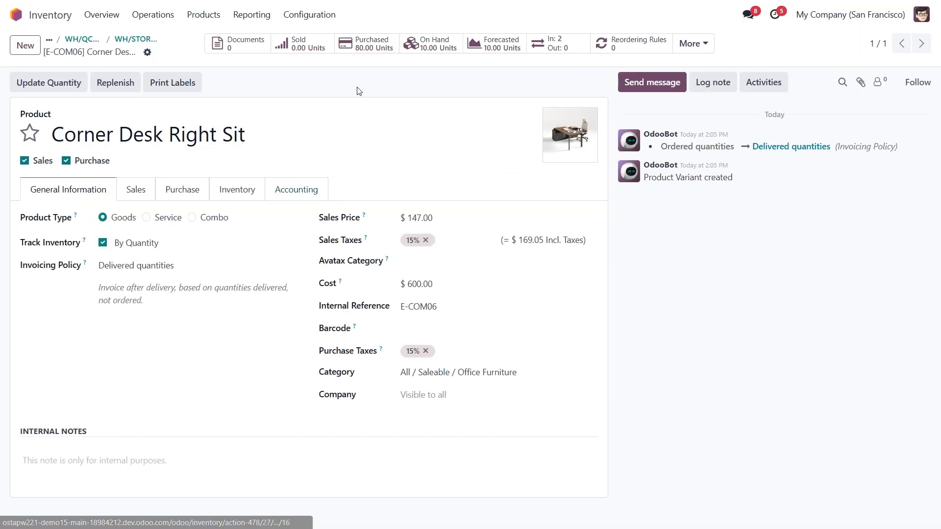